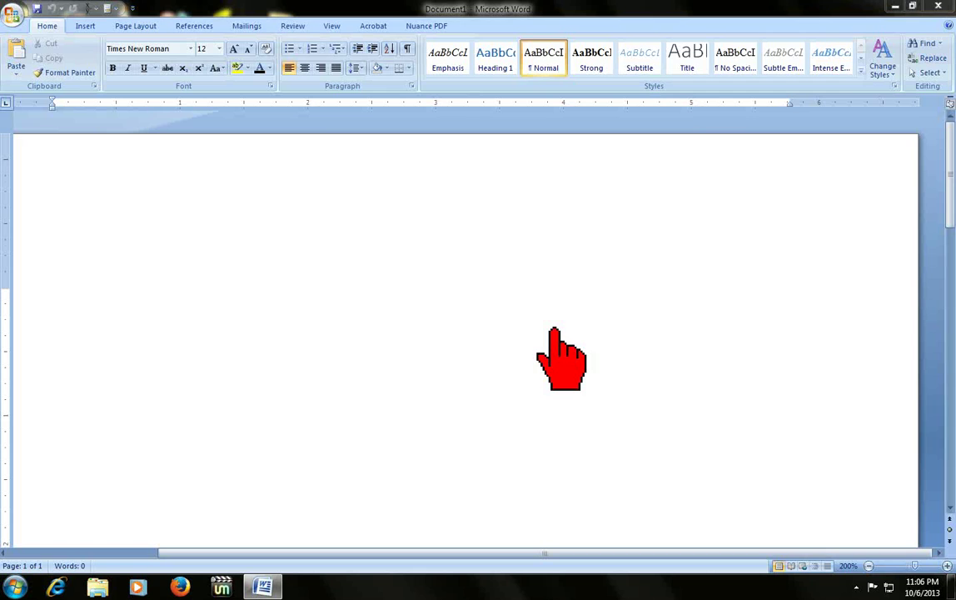
{"action": "type", "text": "20"}
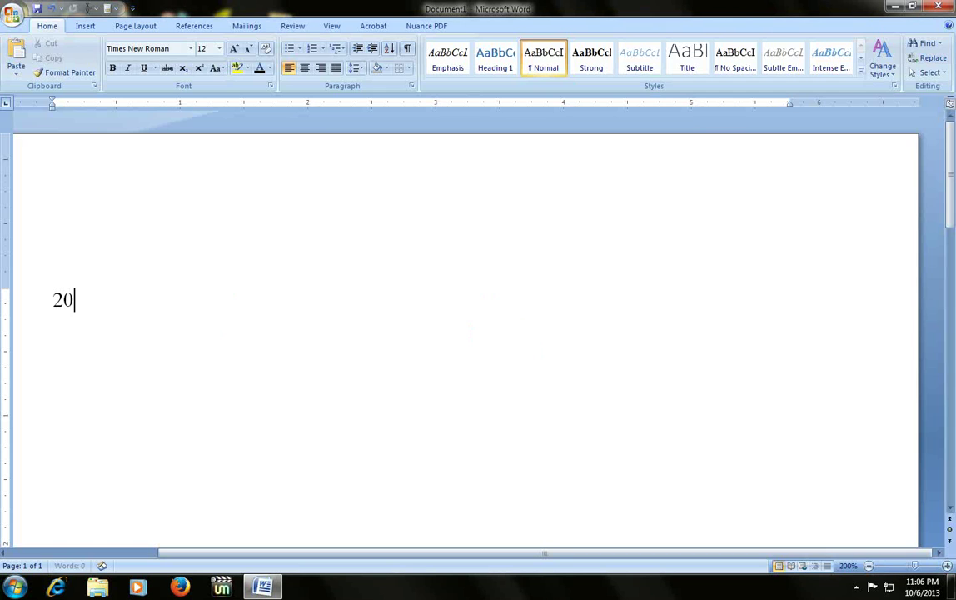
{"action": "type", "text": "10"}
- Begin selecting the final digits '10' of 2010 with Shift+Left
{"action": "key", "text": "shift+Left"}
{"action": "key", "text": "shift+Left"}
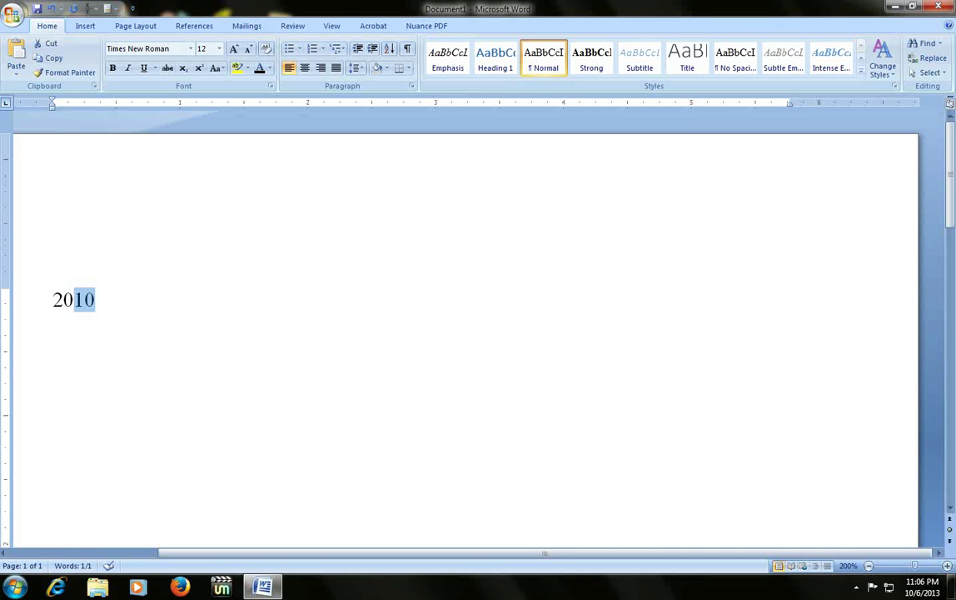
- Make '10' superscript, then undo it with Ctrl+Shift+= again
{"action": "key", "text": "ctrl+shift+plus"}
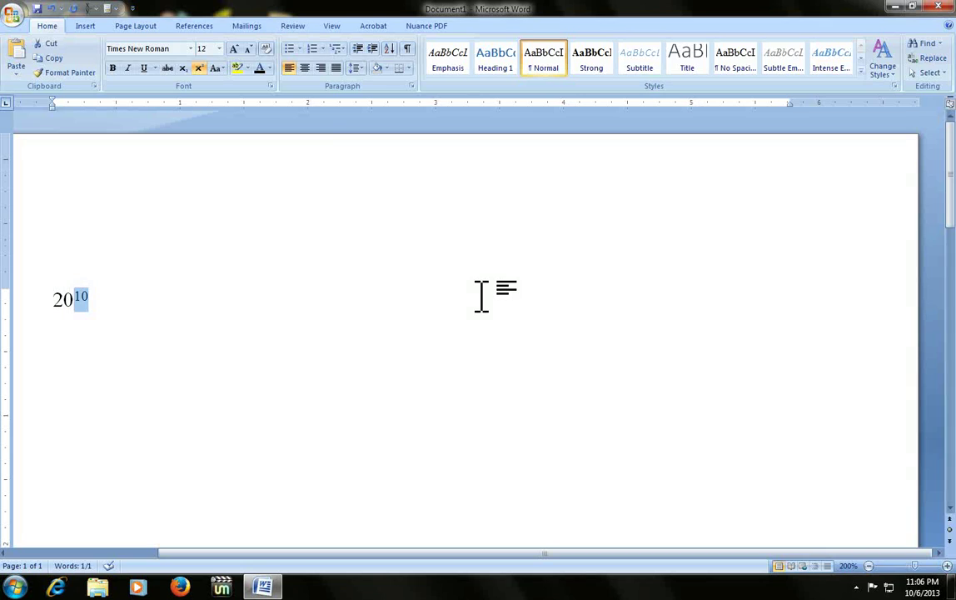
{"action": "key", "text": "ctrl+shift+equal"}
- Make '10' subscript with Ctrl+=, then set it back to normal
{"action": "key", "text": "ctrl+equal"}
{"action": "key", "text": "ctrl+equal"}
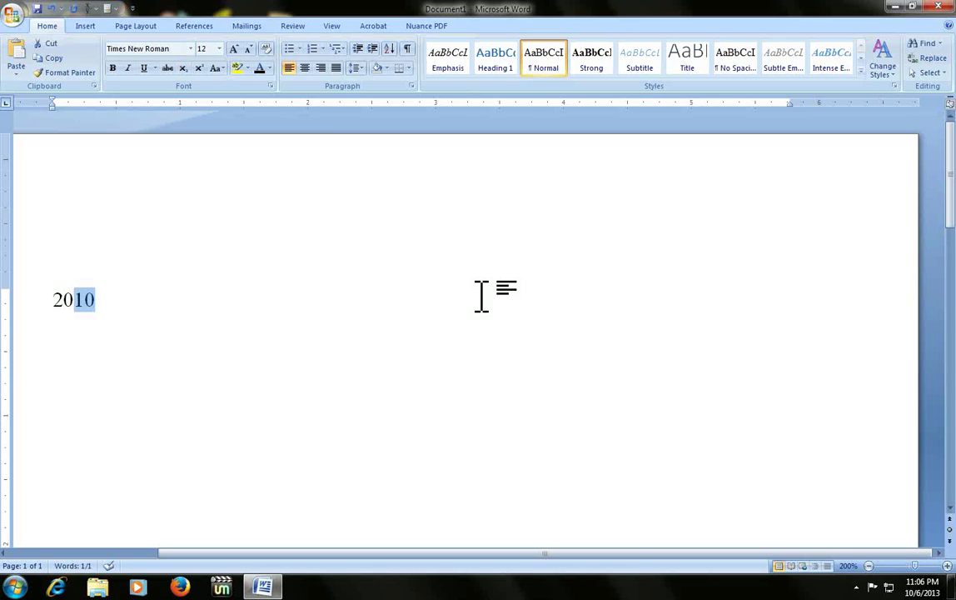